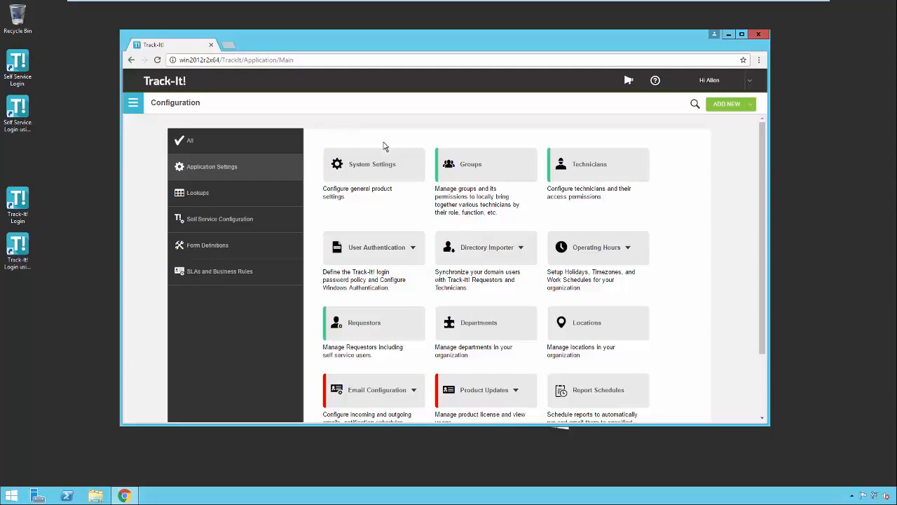
Maximize the browser window and open the Configuration page
double_click(337, 41)
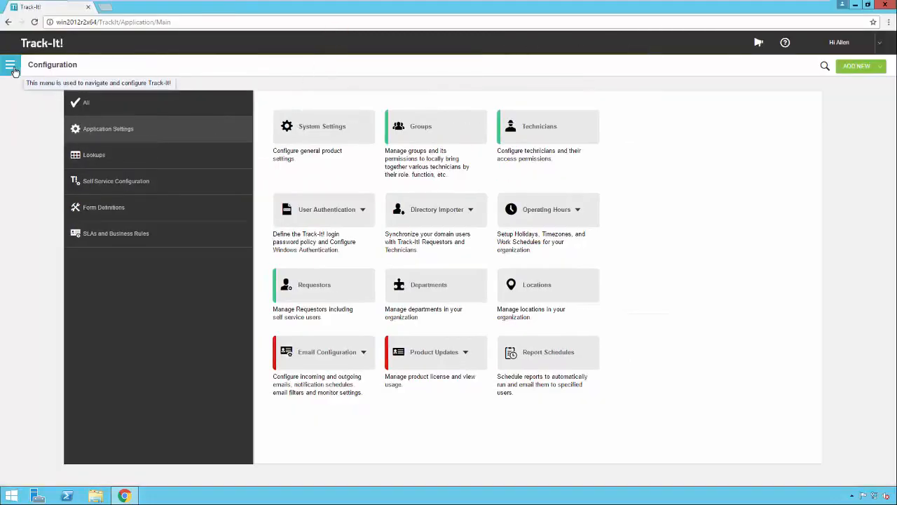
click(14, 70)
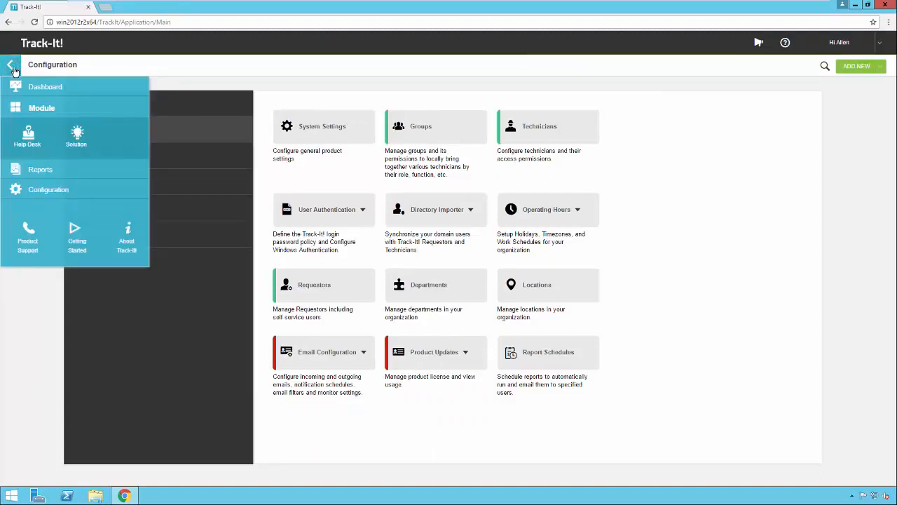
click(63, 197)
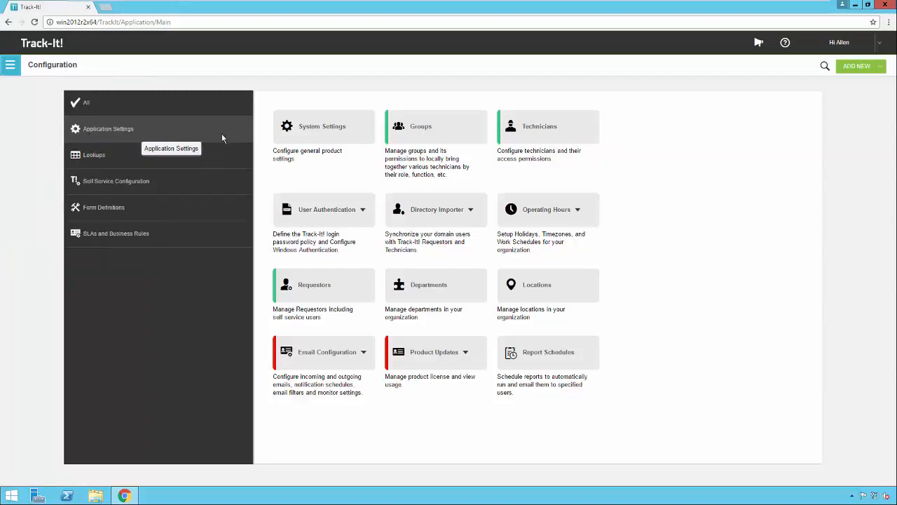
Look through all configuration options, and display only the SLAs and Business Rules category
click(131, 106)
scroll(420, 335, down, 3)
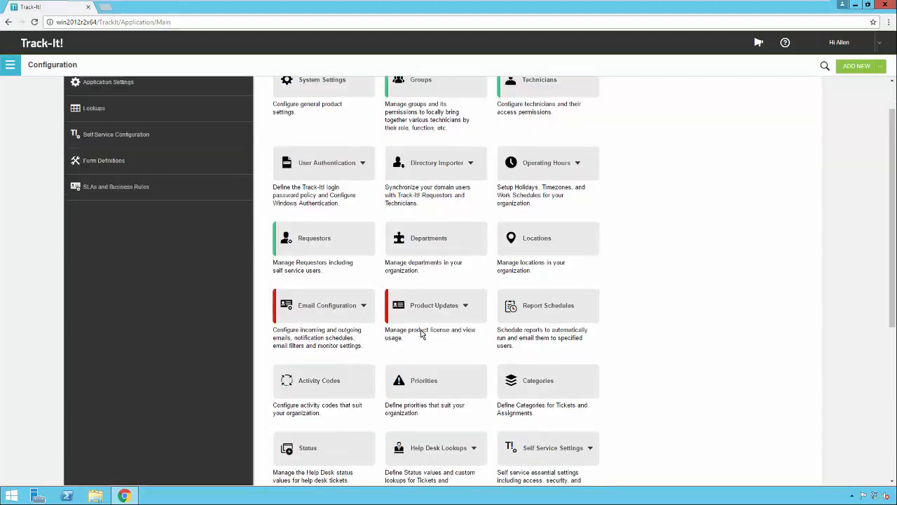
scroll(420, 335, up, 2)
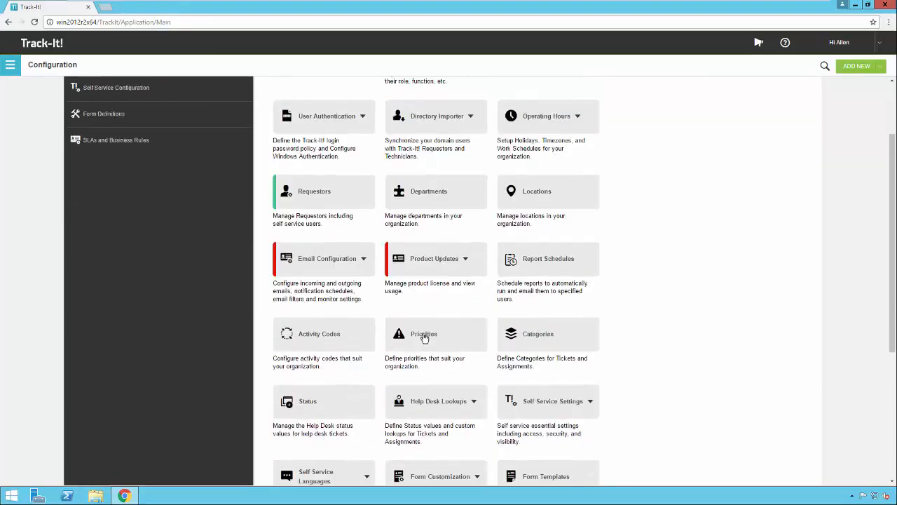
scroll(427, 334, down, 2)
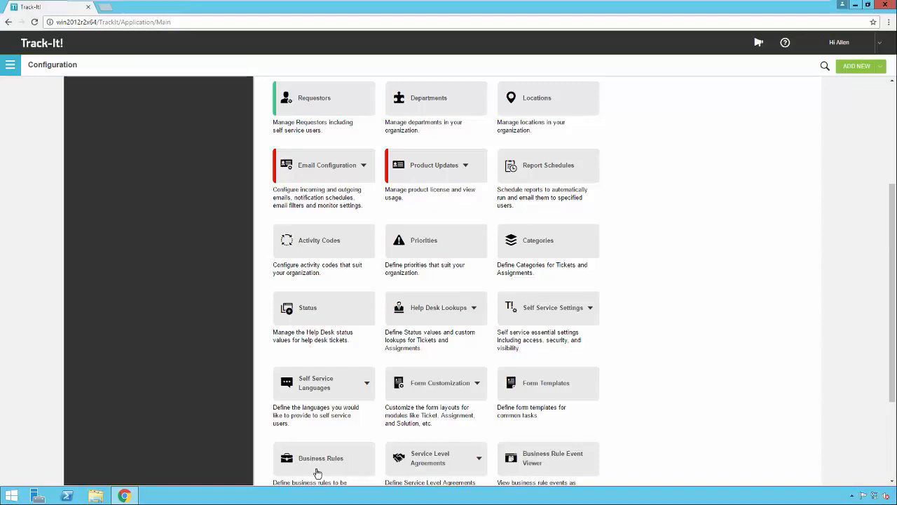
scroll(316, 471, up, 2)
scroll(313, 381, up, 1)
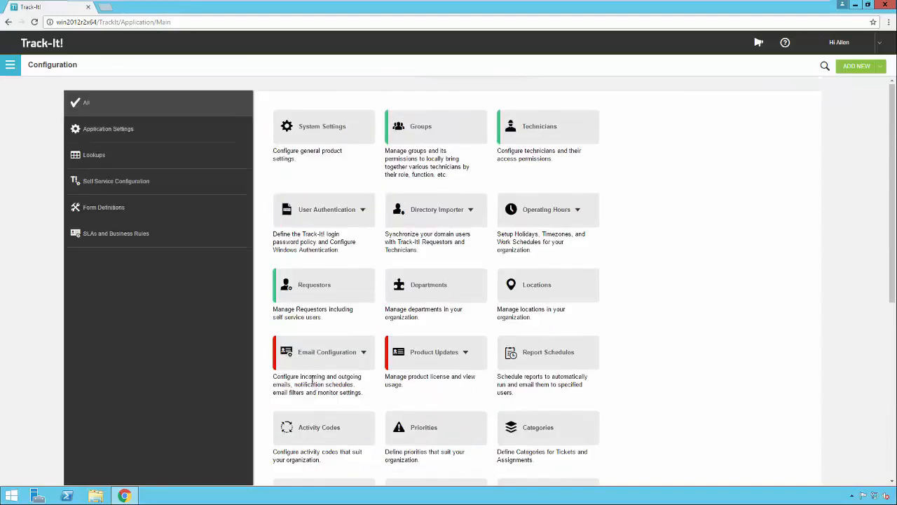
click(138, 236)
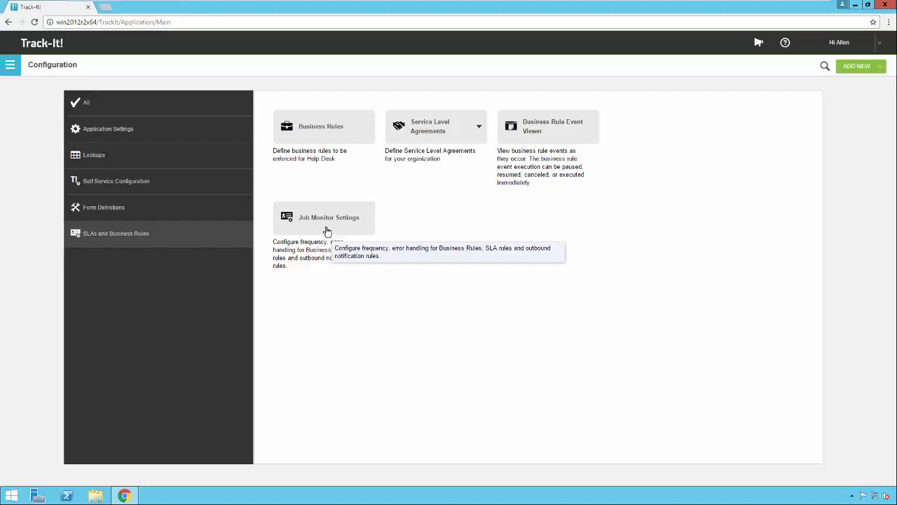
Examine the Job Monitor Settings and the Business Rule Event Viewer, returning to the category overview after each
click(327, 230)
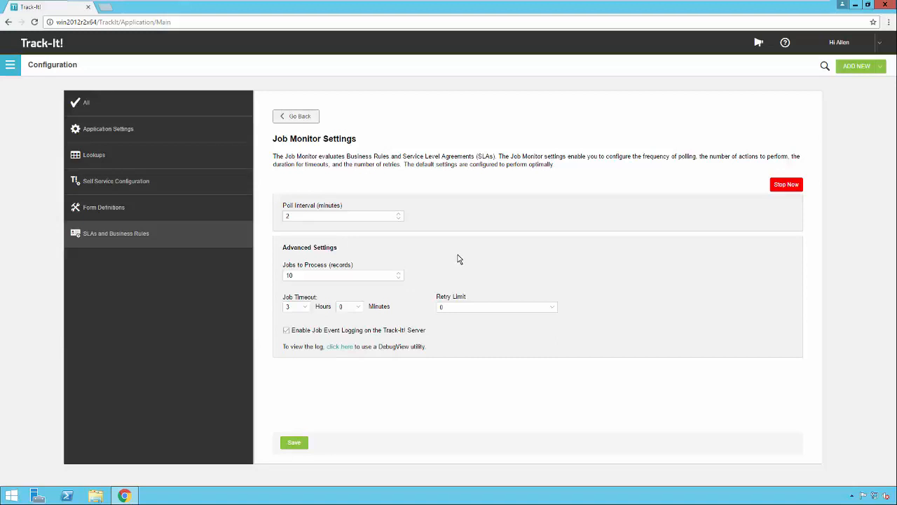
click(300, 118)
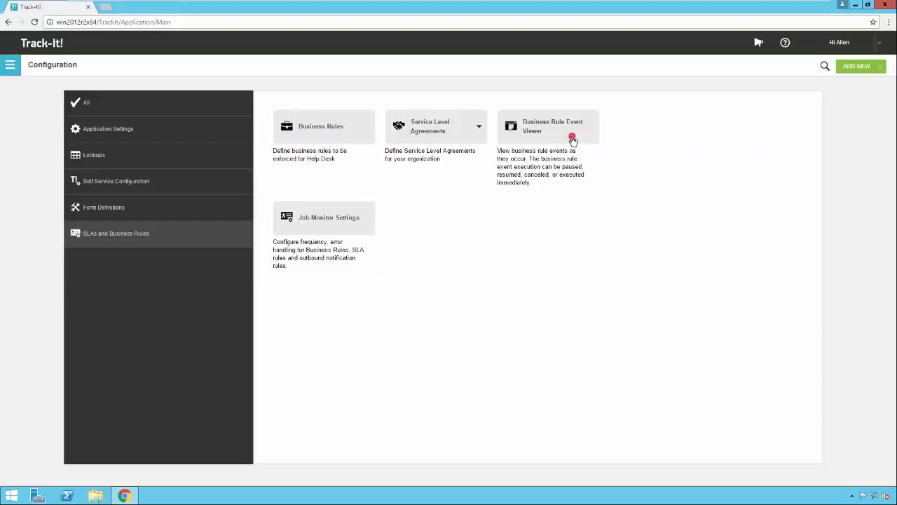
click(571, 140)
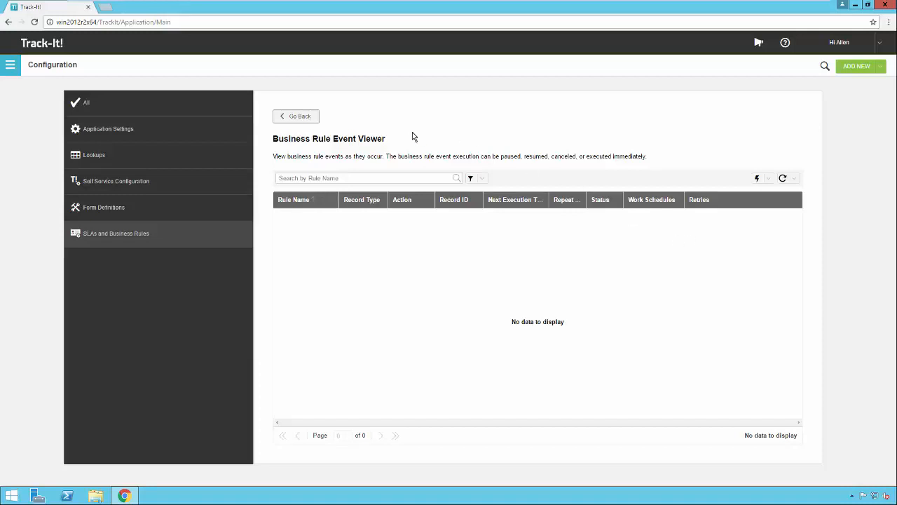
click(293, 117)
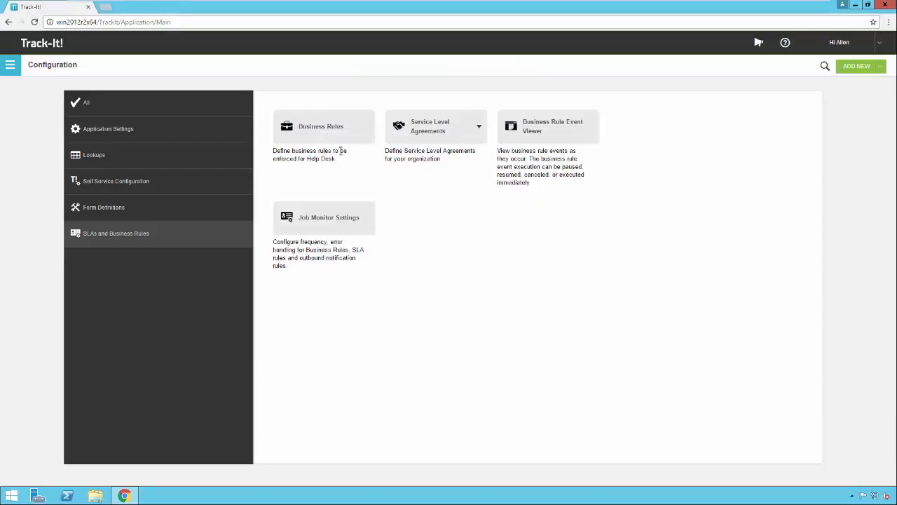
Open the Business Rules list and review the rules' record types, actions and descriptions
click(326, 132)
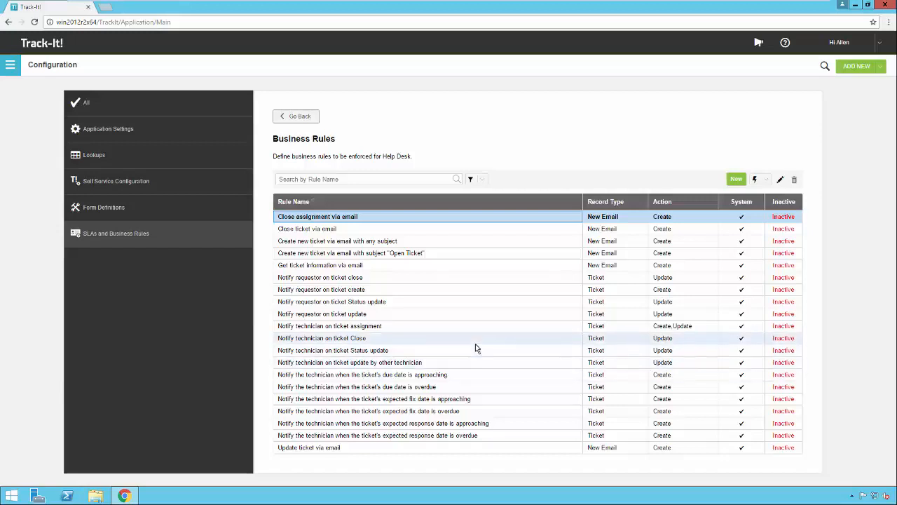
mouse_move(475, 344)
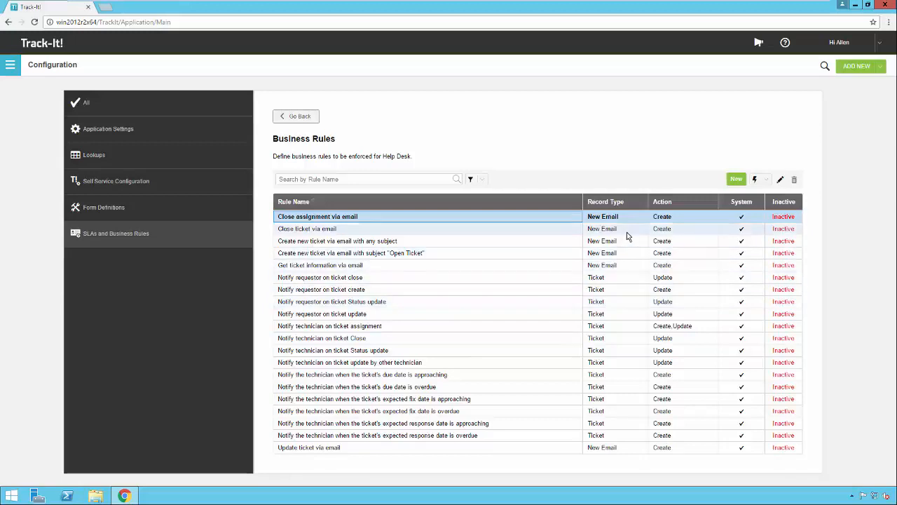
mouse_move(624, 232)
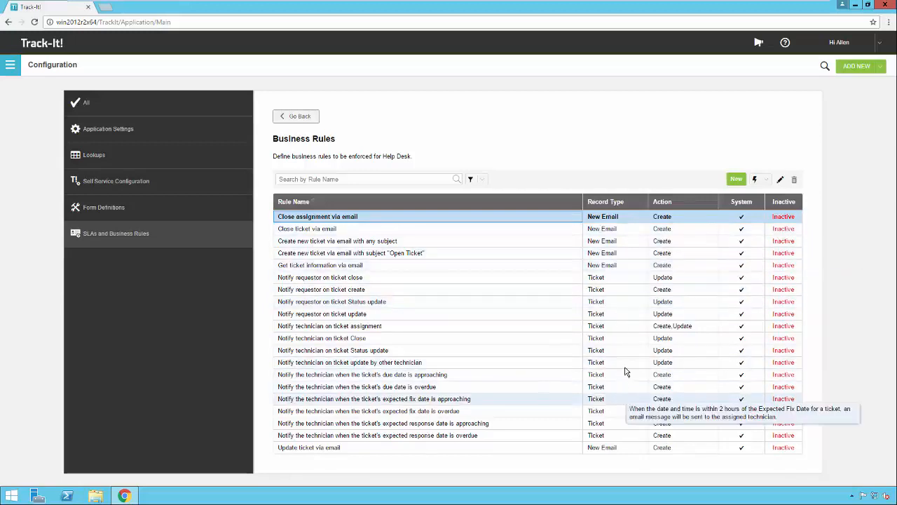
mouse_move(704, 242)
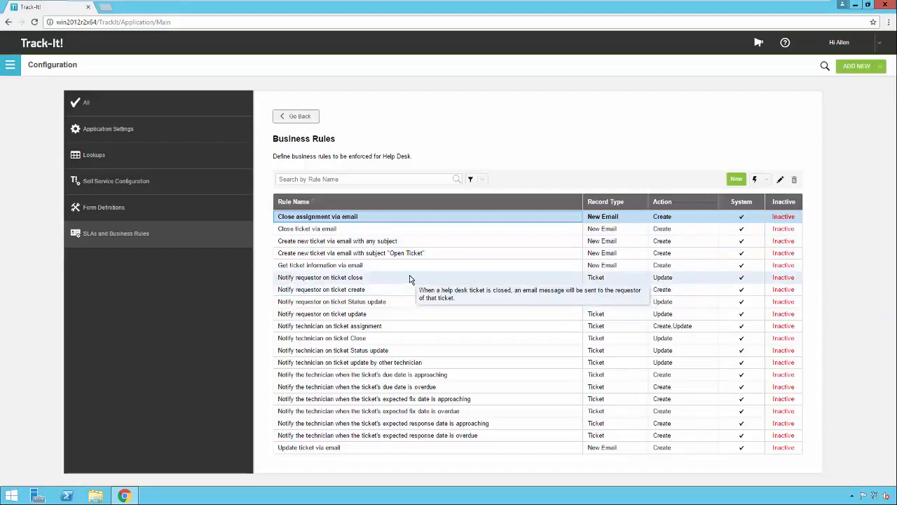
Open the rule "Create new ticket via email with any subject" and examine the fields used by its Create Record and Update Record actions
click(434, 244)
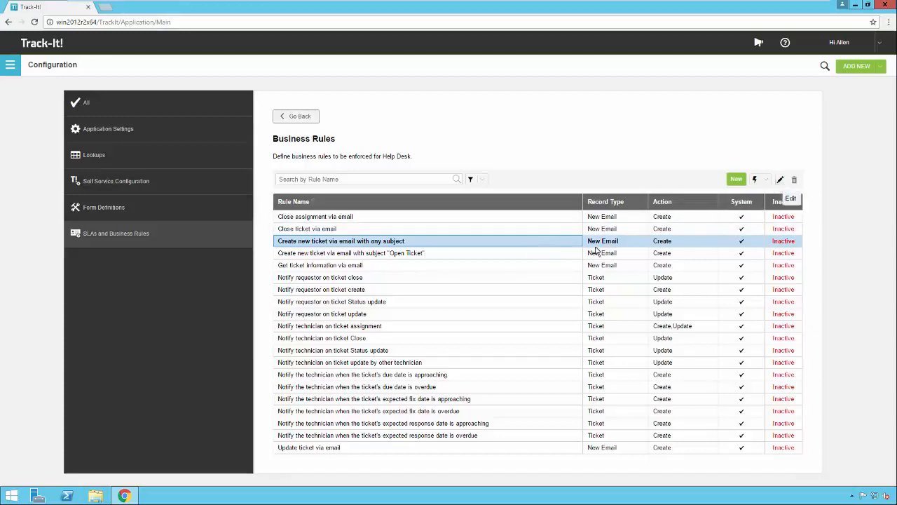
double_click(475, 243)
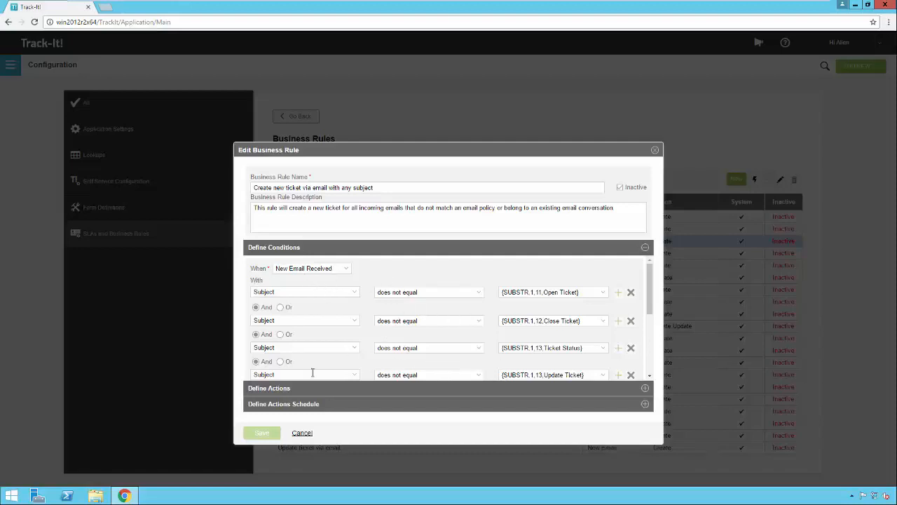
click(645, 389)
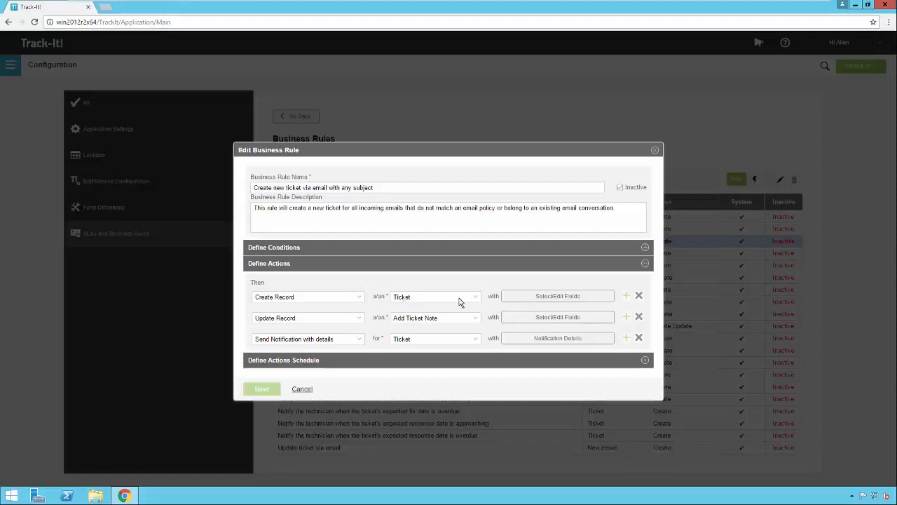
click(560, 300)
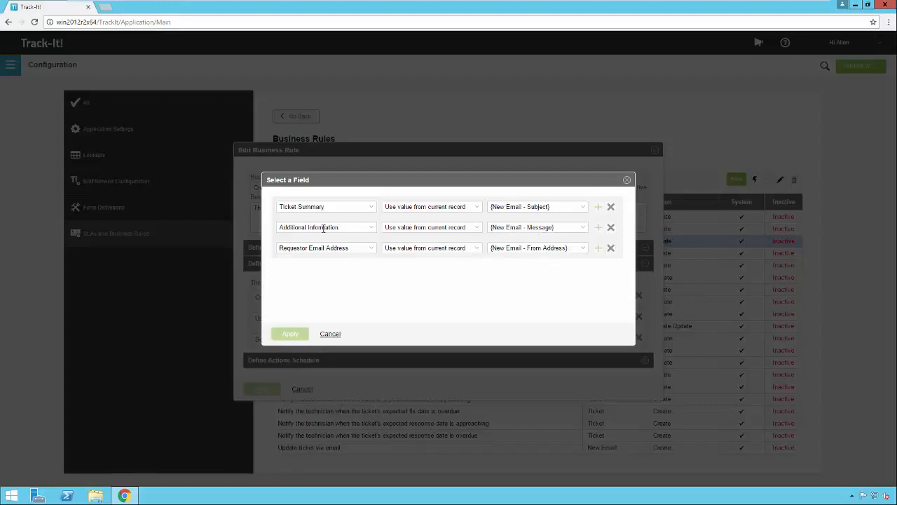
click(332, 334)
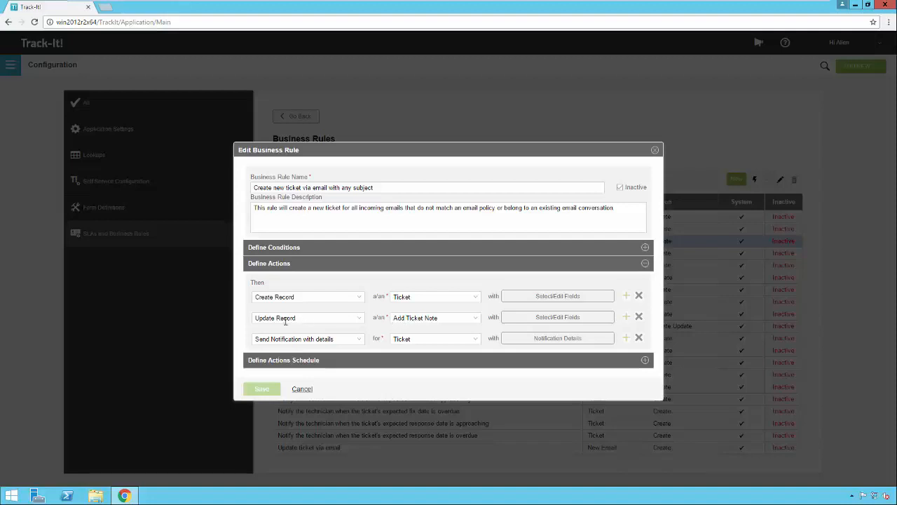
click(541, 317)
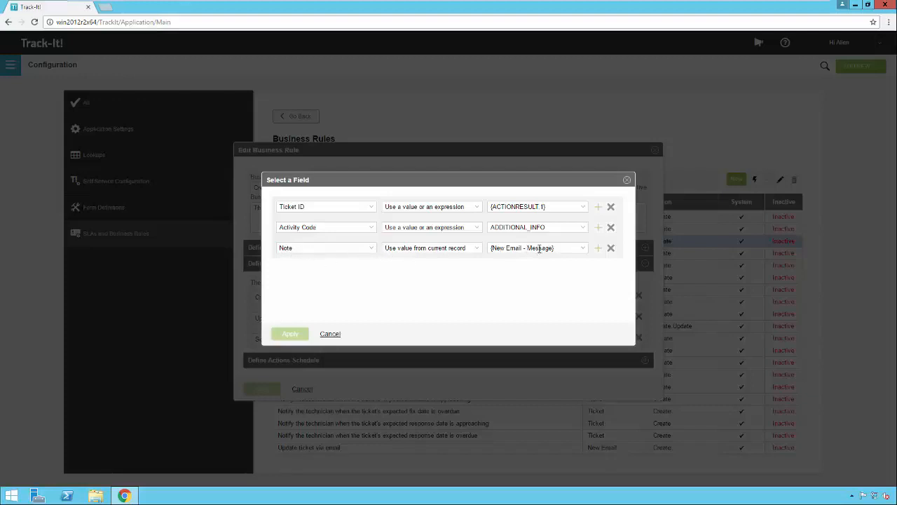
click(336, 334)
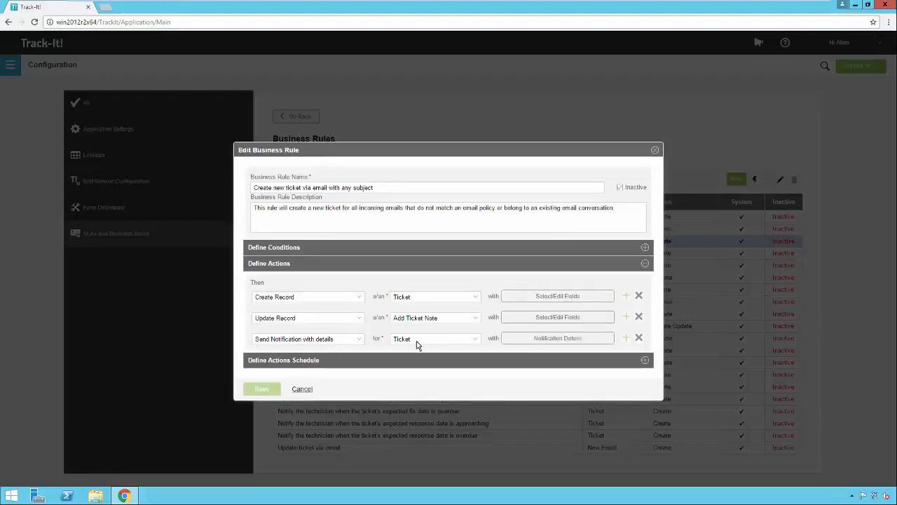
Examine the notification action's recipients, insertable fields and message body, and close its details without applying changes
click(558, 340)
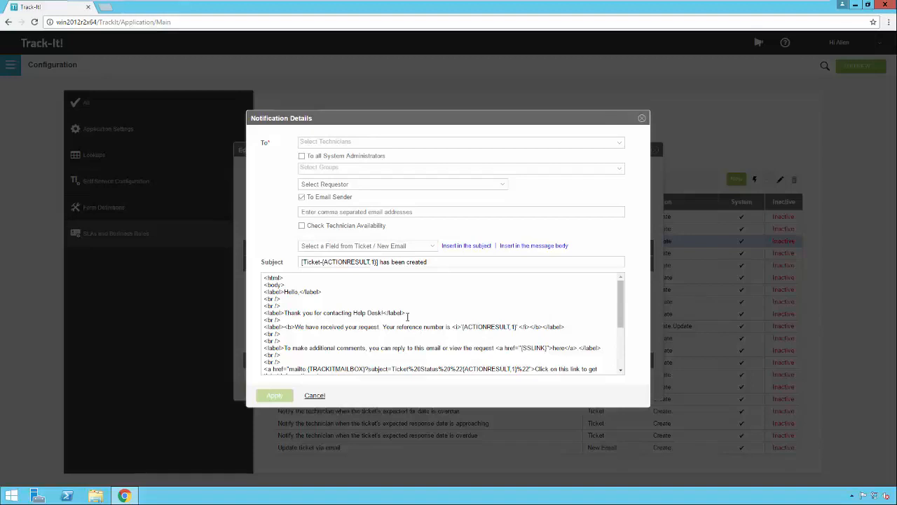
click(432, 251)
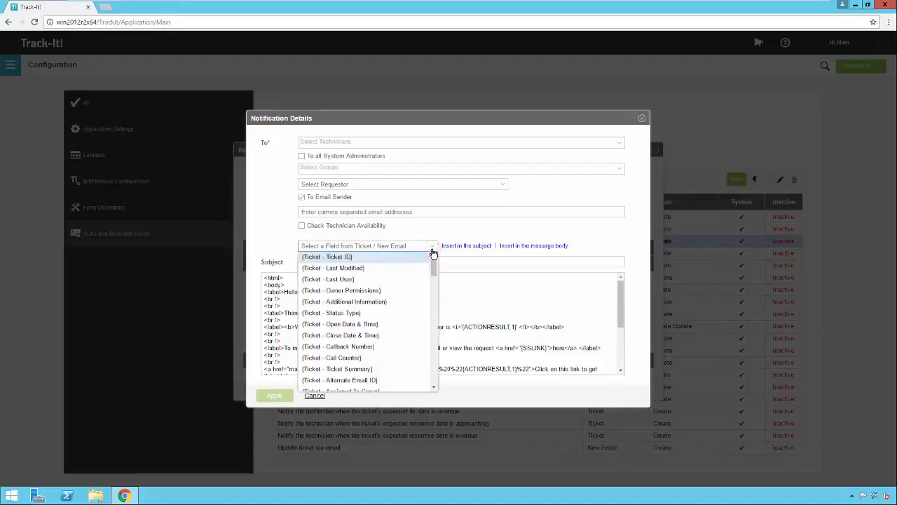
click(432, 250)
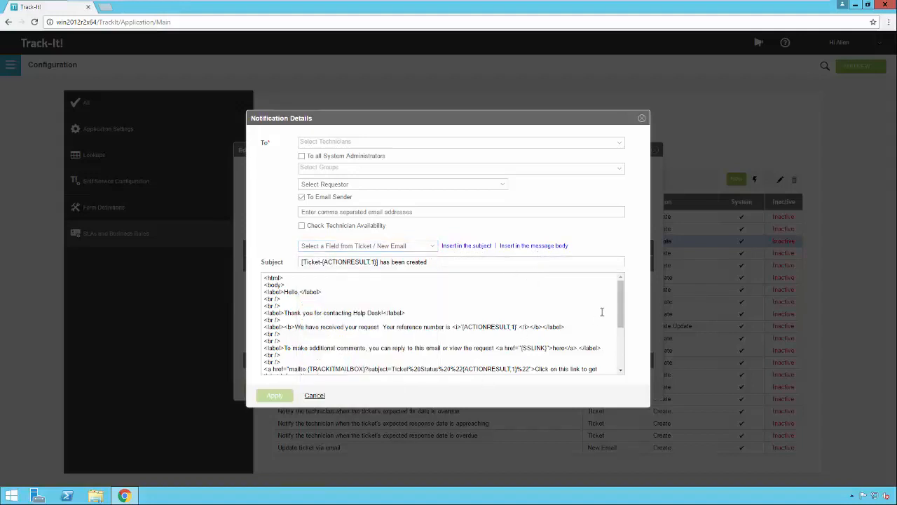
scroll(621, 301, down, 2)
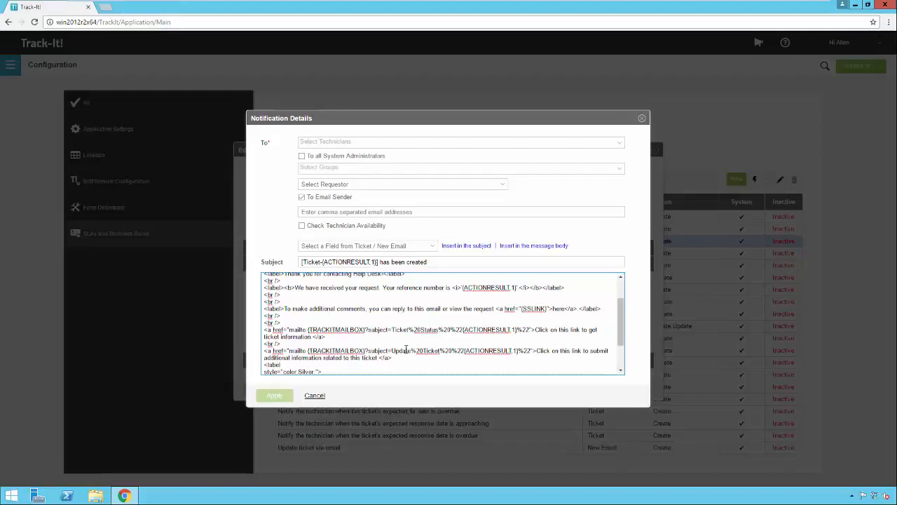
click(311, 396)
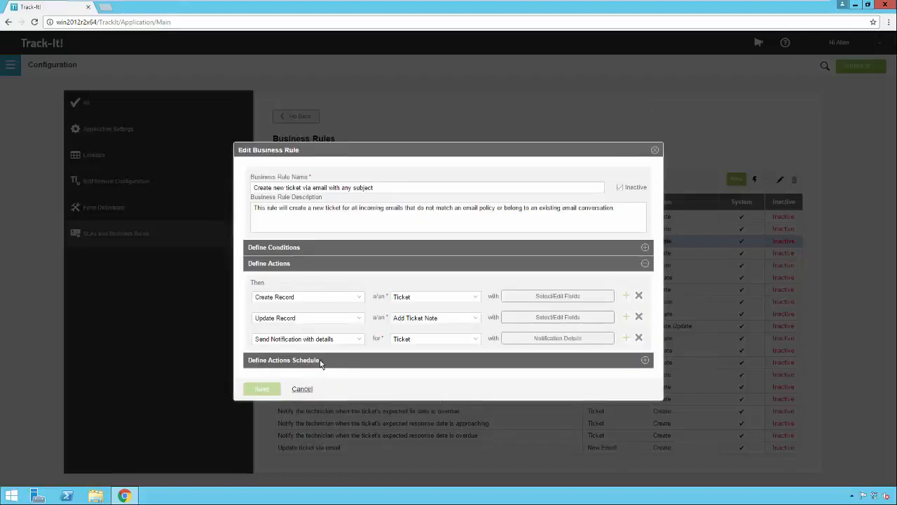
Review all of the rule's subject conditions for newly received emails, close the rule without saving and reselect it in the list
click(645, 248)
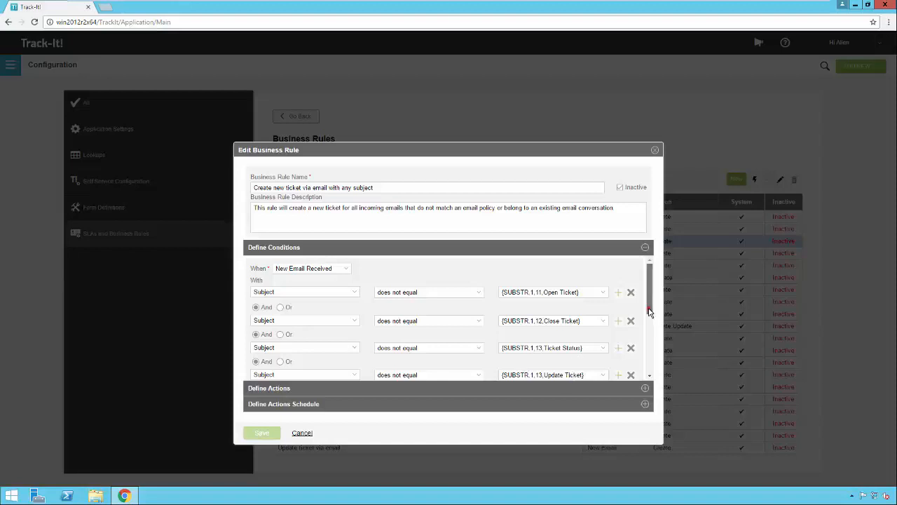
drag(649, 308, 649, 351)
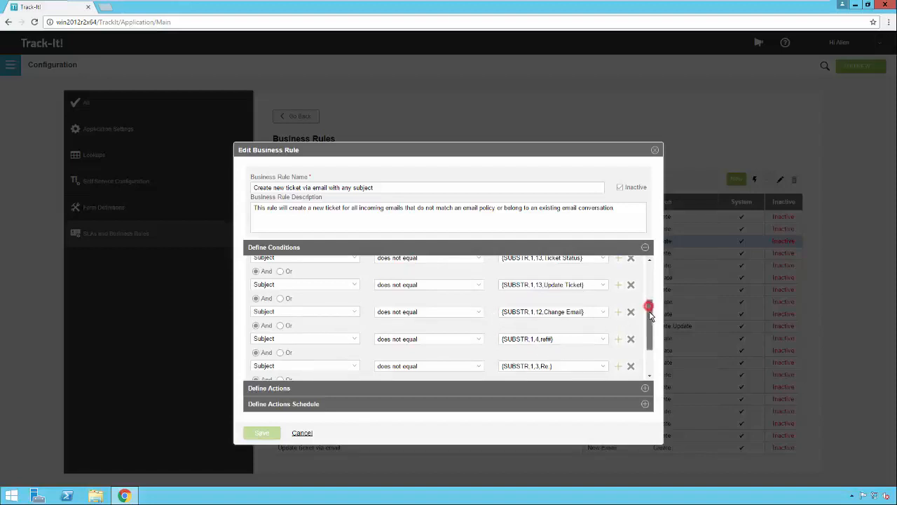
drag(649, 305, 650, 322)
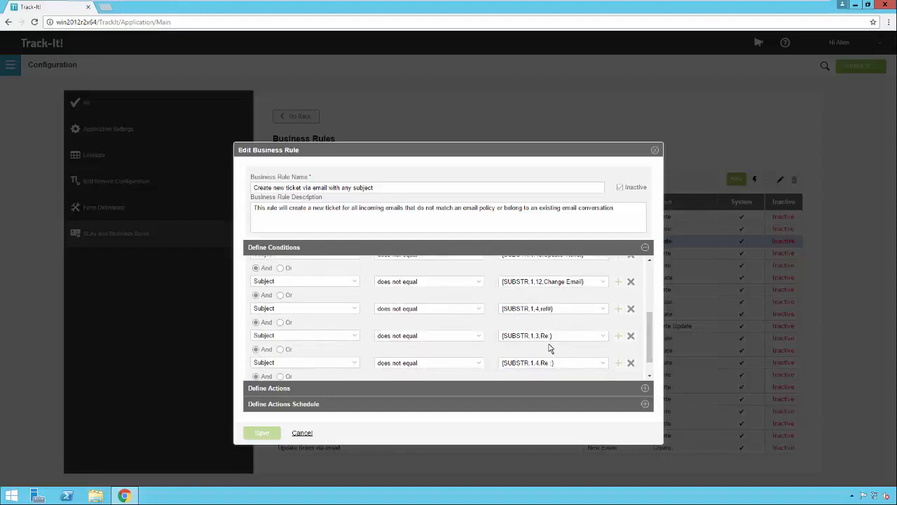
drag(650, 348, 651, 359)
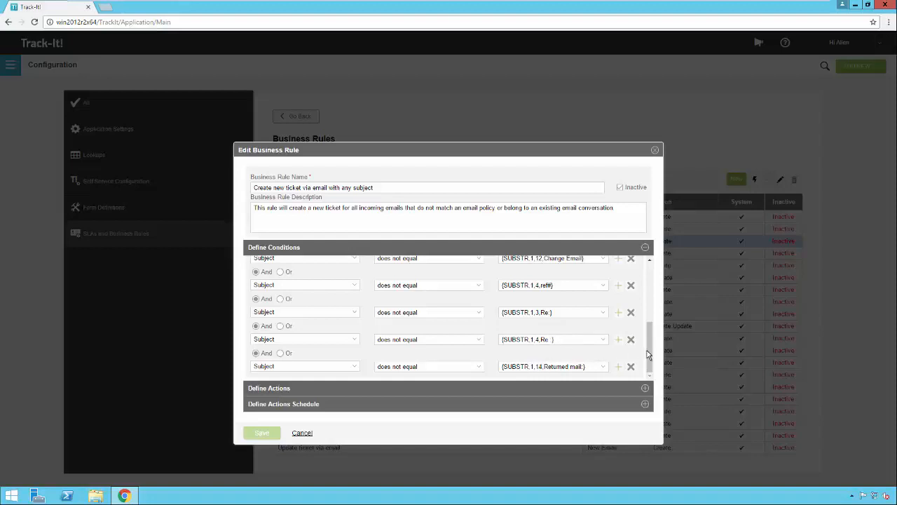
drag(648, 355, 649, 346)
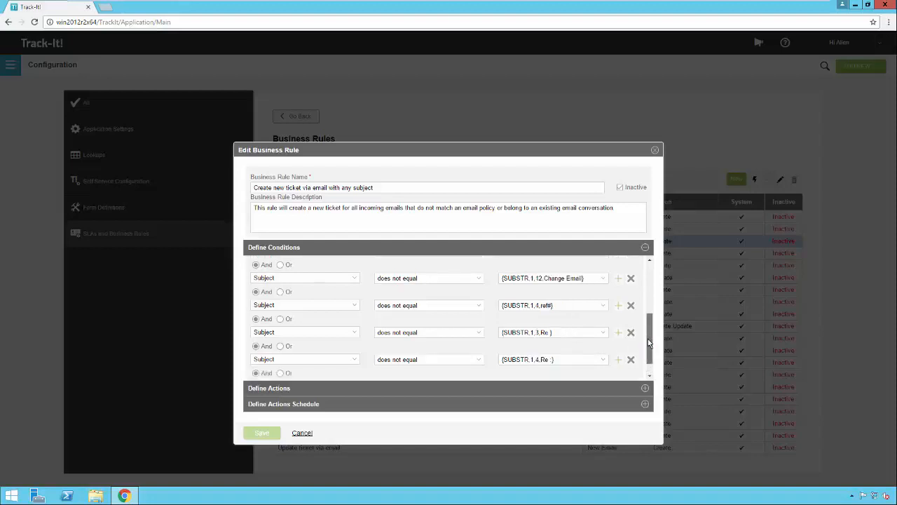
scroll(645, 340, up, 3)
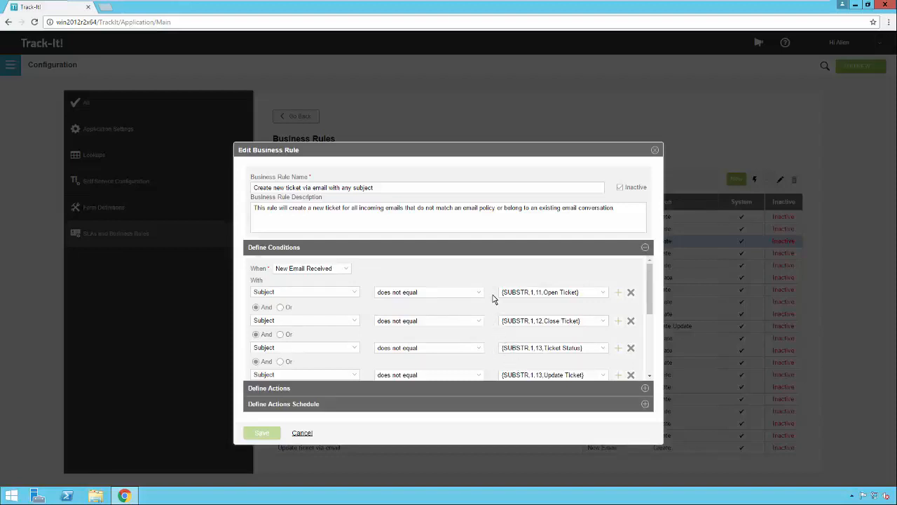
click(307, 434)
click(424, 243)
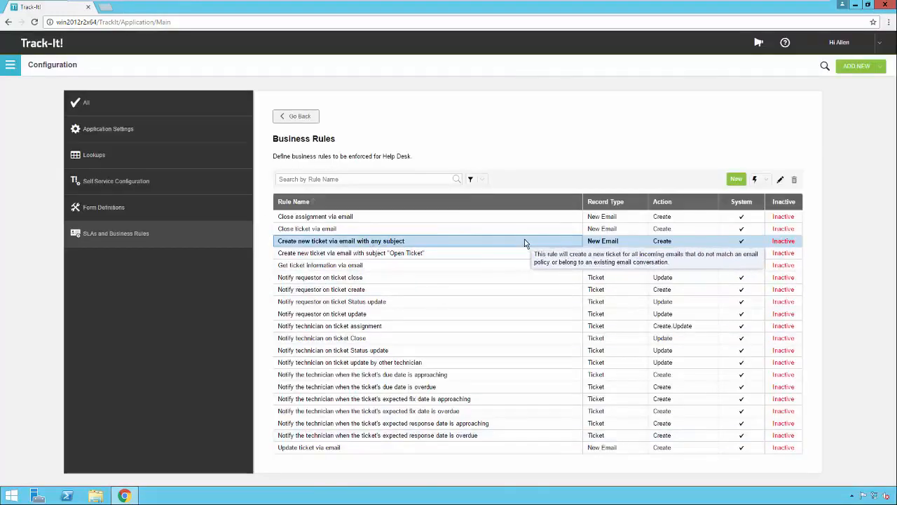
Copy the selected business rule under the new name "Create Ticket via Email"
click(764, 184)
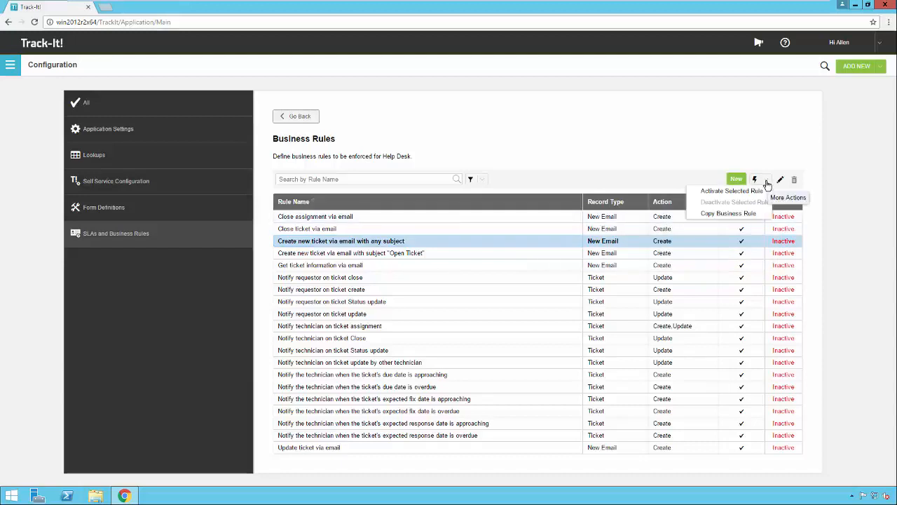
click(729, 213)
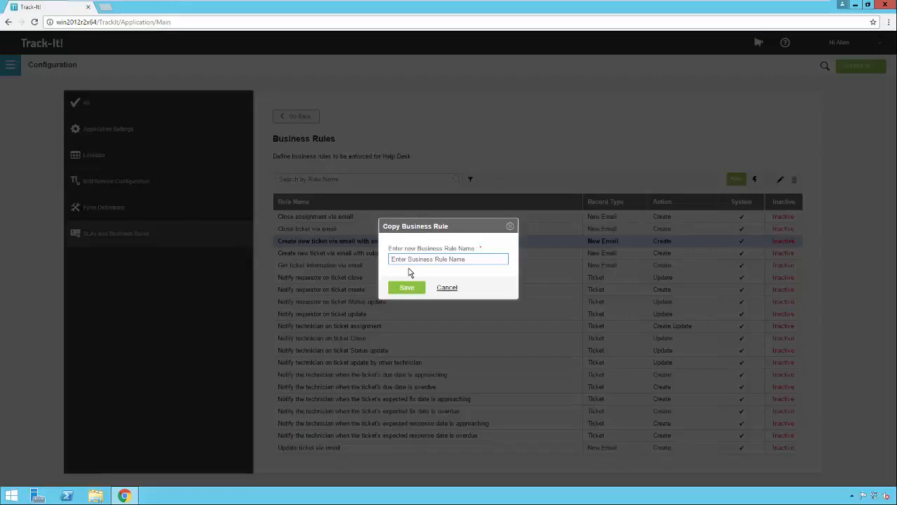
text(Create Ticket via Email)
click(407, 289)
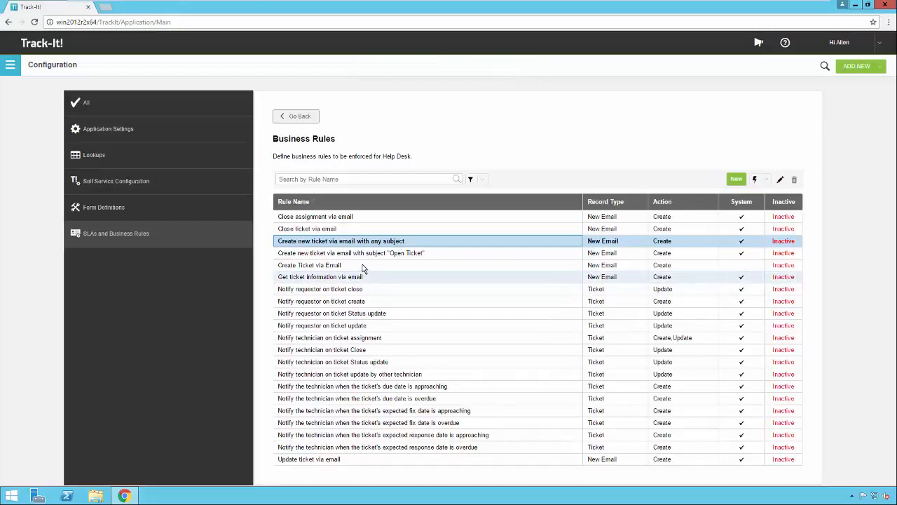
Open the copied rule "Create Ticket via Email", review its conditions, clear its Inactive setting and save it
click(361, 265)
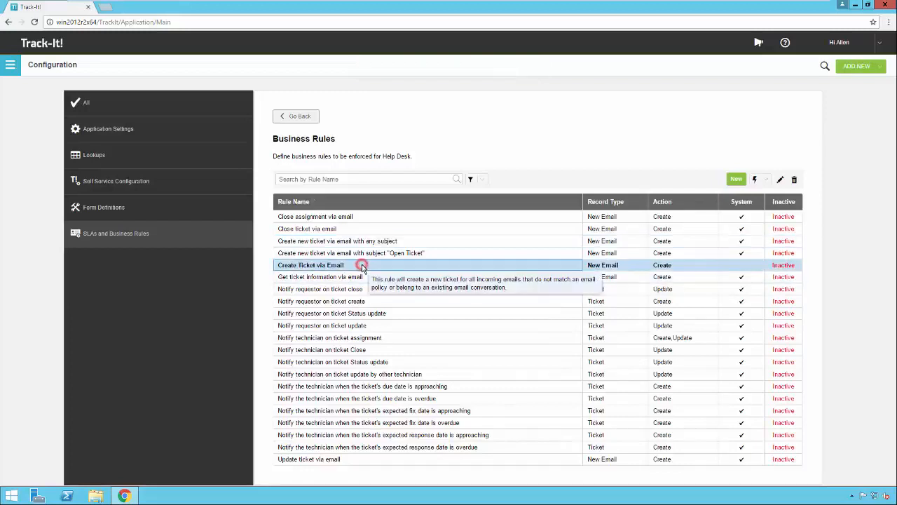
double_click(567, 269)
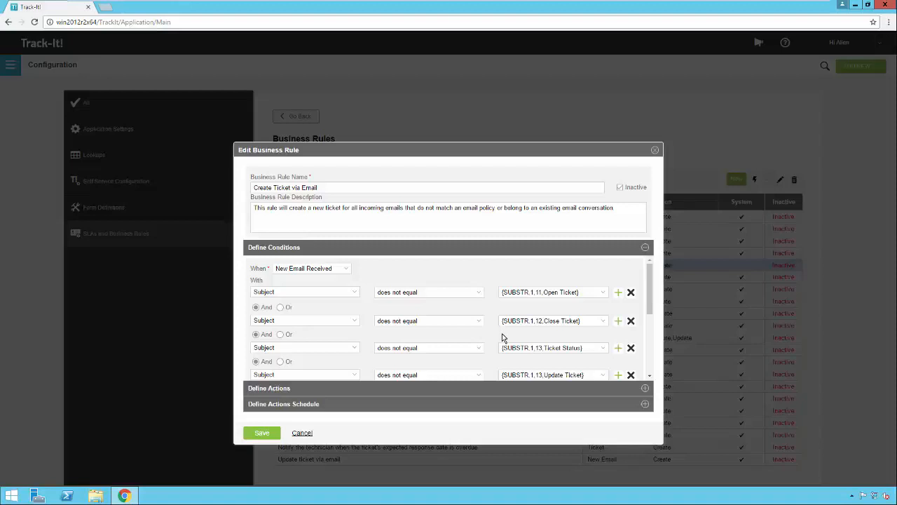
scroll(501, 338, down, 1)
click(619, 188)
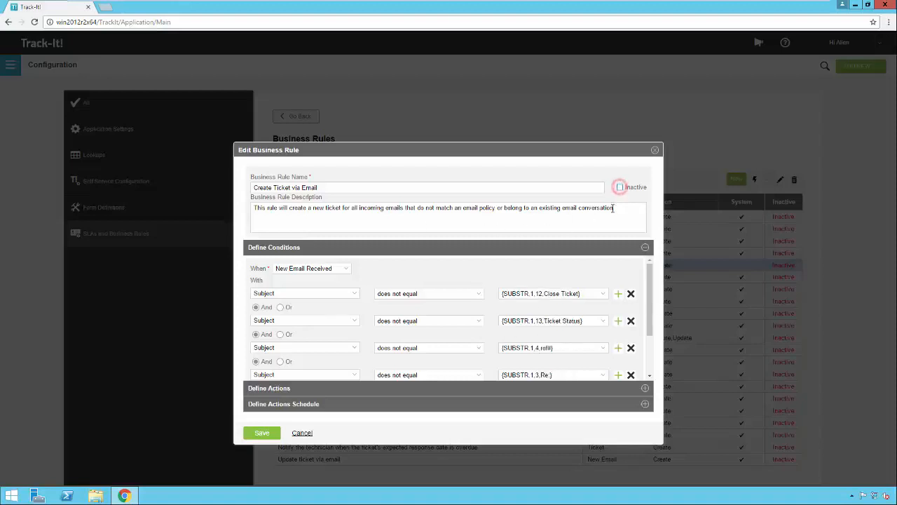
click(262, 433)
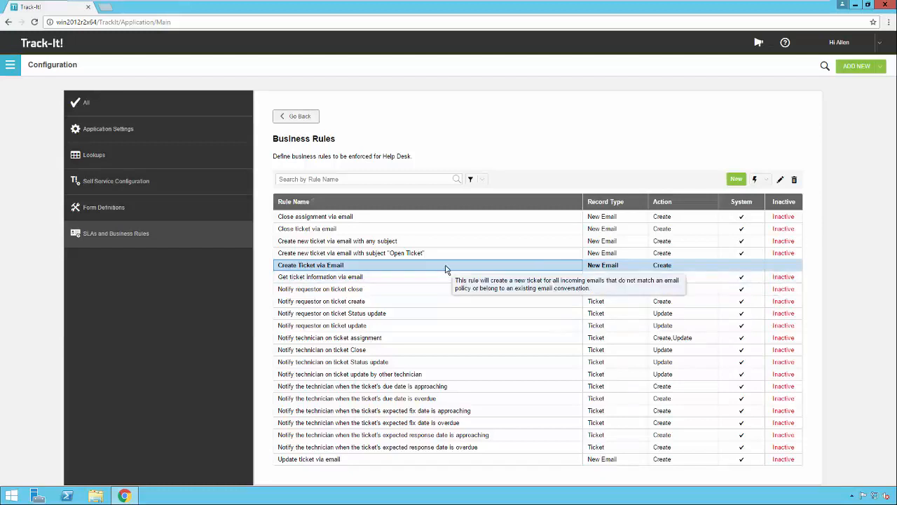
Activate the system rule "Close ticket via email"
click(447, 232)
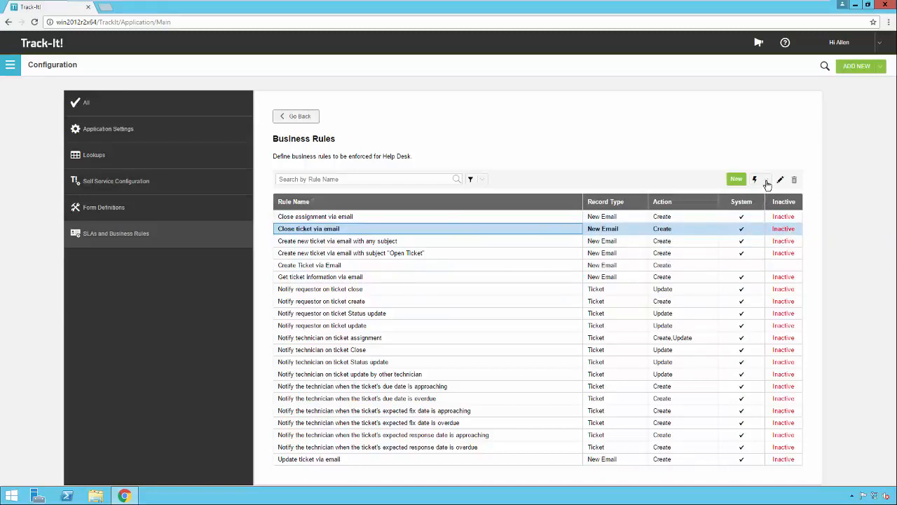
click(767, 180)
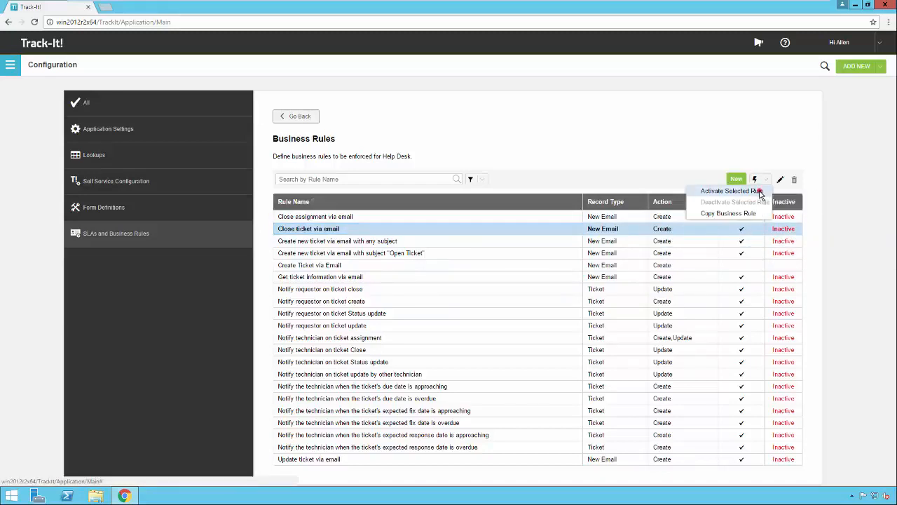
click(753, 190)
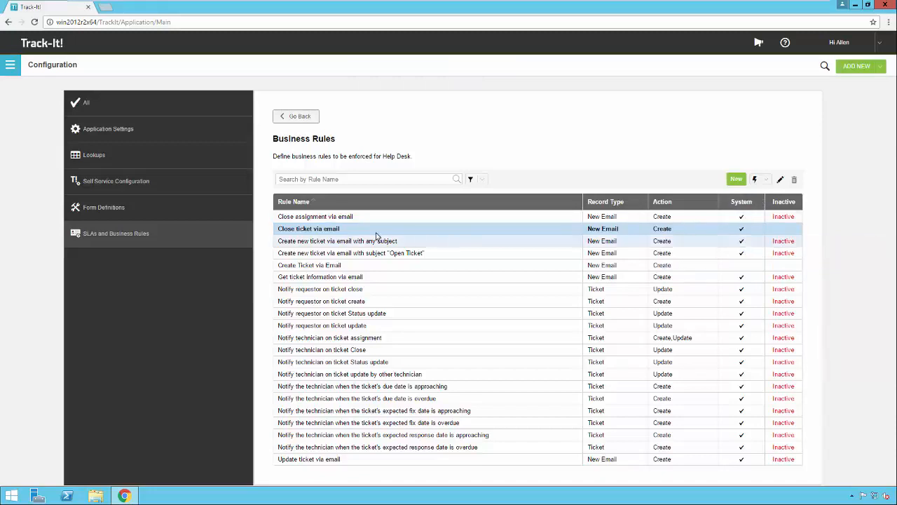
Open "Close ticket via email" and examine its subject condition and Update Ticket Values fields, including the Ticket ID extraction expression, without applying changes
double_click(352, 229)
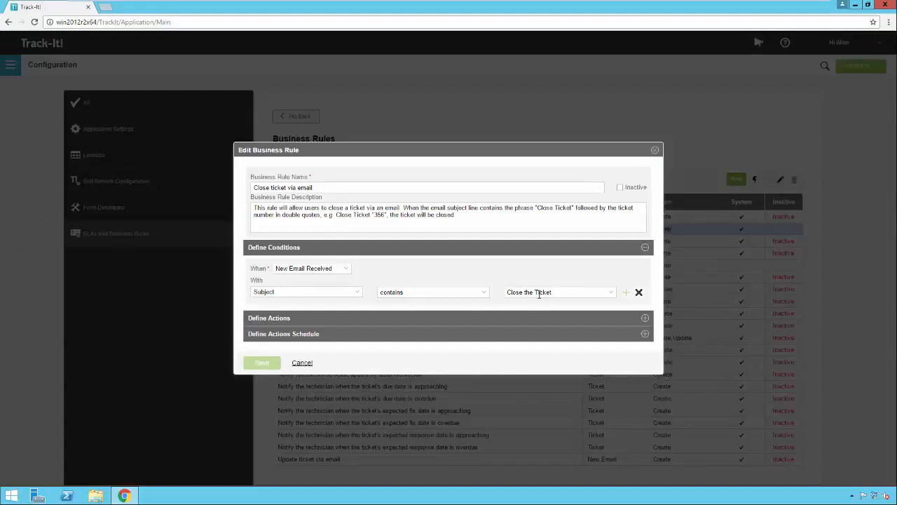
click(645, 319)
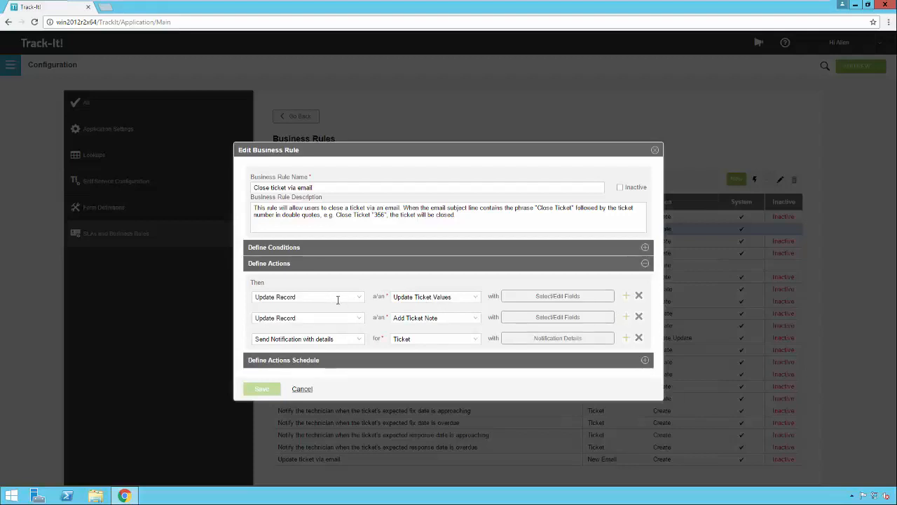
click(549, 305)
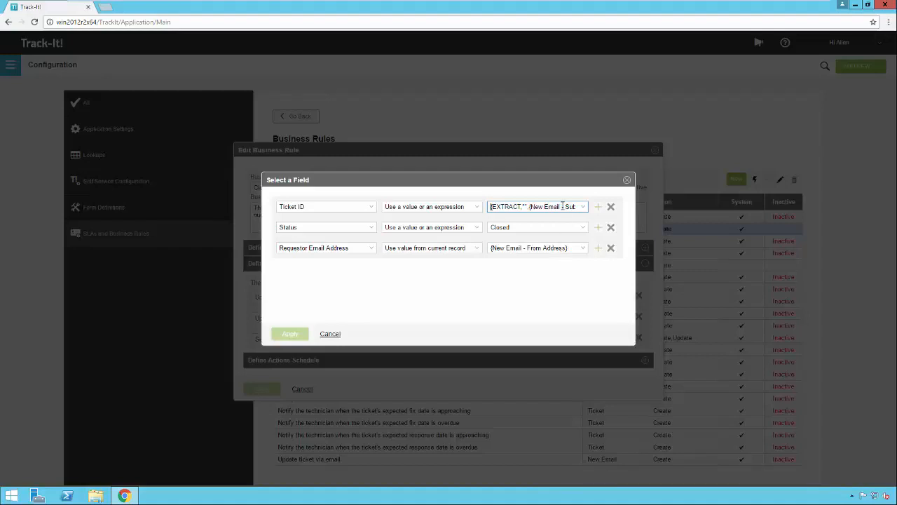
click(562, 205)
key(Right)
key(Right)
key(Right)
key(Right)
key(Right)
key(Right)
drag(505, 206, 512, 208)
click(330, 333)
Review the recipients, subject and message of the rule's closing notification, and close the notification details and the rule without saving
click(545, 339)
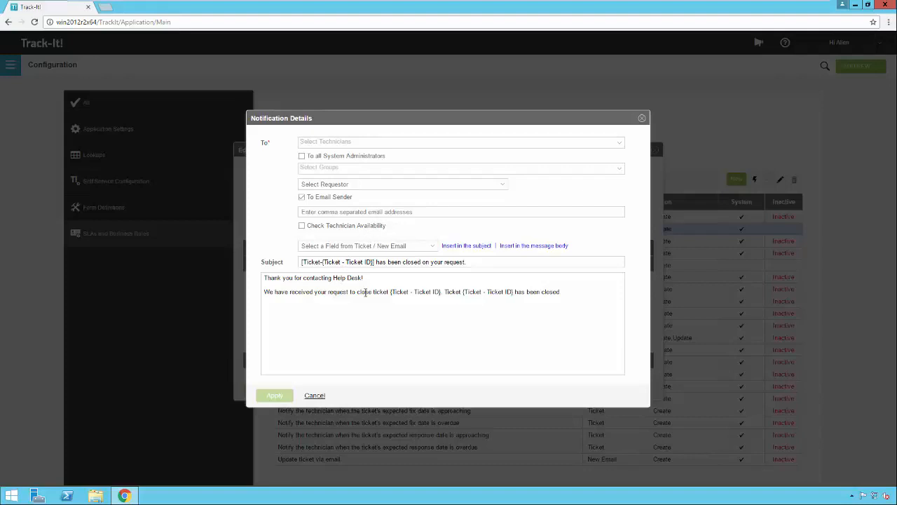
click(314, 396)
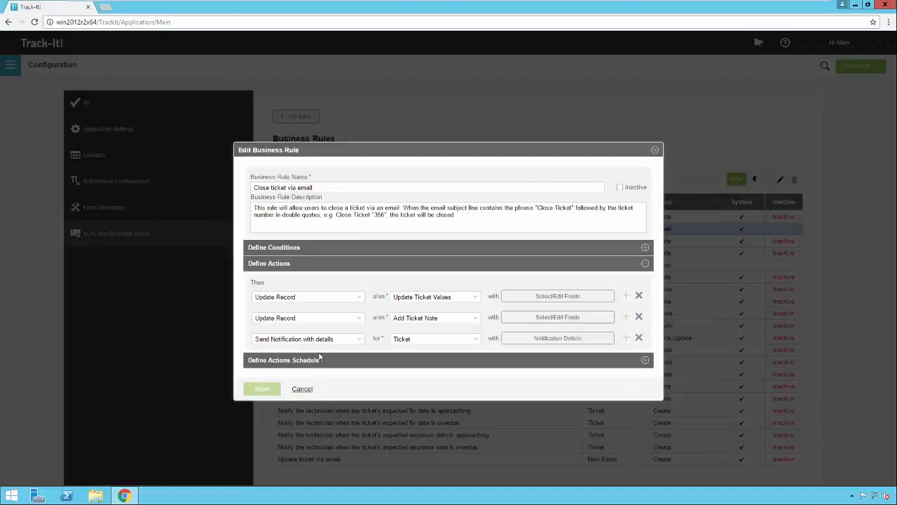
click(301, 390)
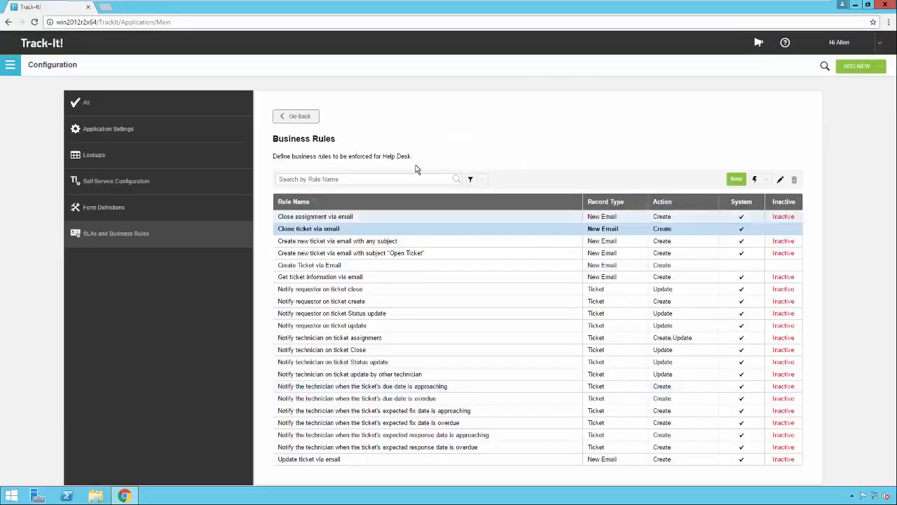
Review the descriptions of the rules "Close assignment via email" and "Get ticket information via email" in the list
click(431, 217)
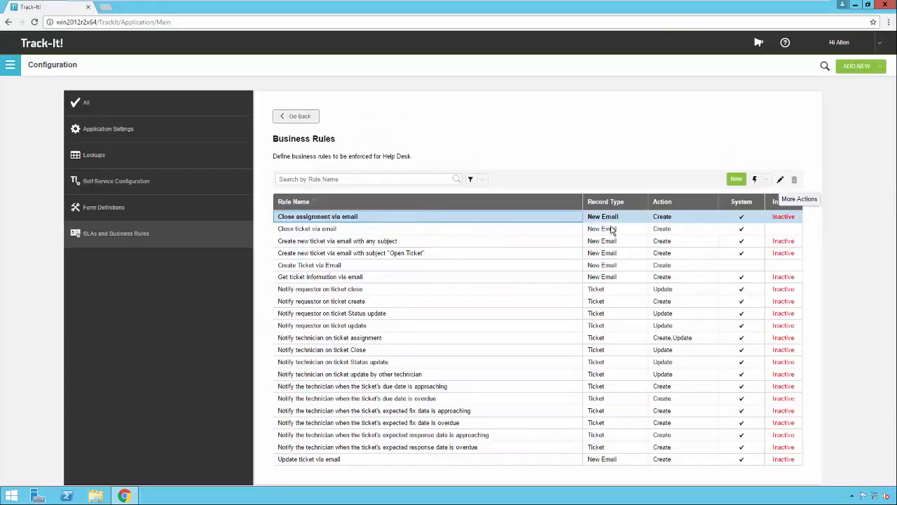
mouse_move(409, 235)
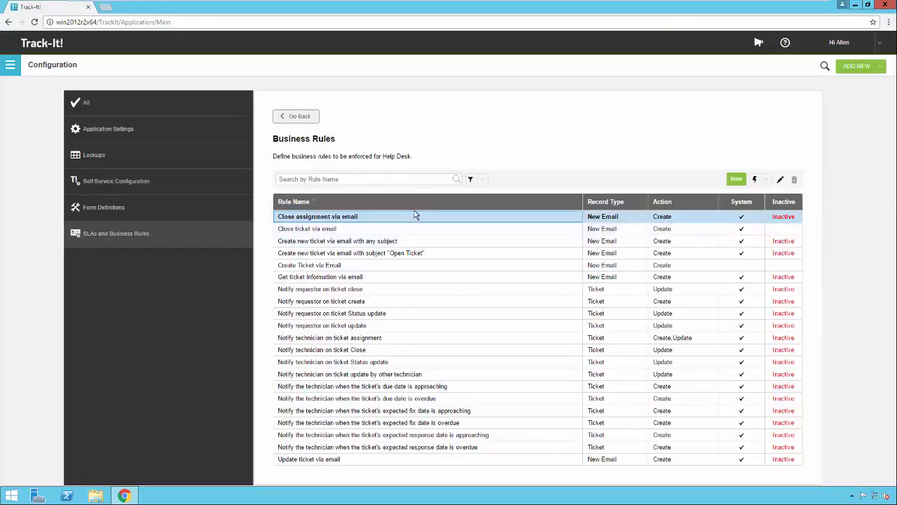
mouse_move(414, 218)
click(405, 278)
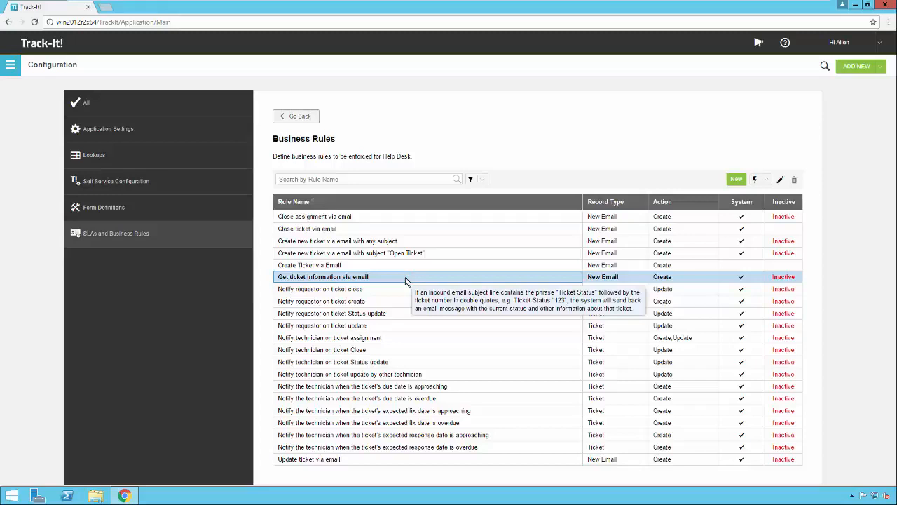
Open "Get ticket information via email", examine its subject condition, actions and notification message, and close it without saving
double_click(406, 278)
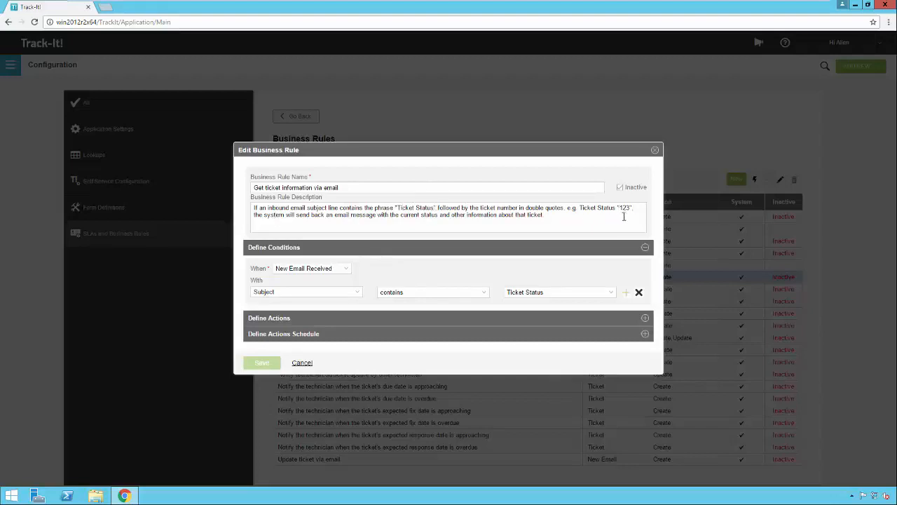
click(640, 318)
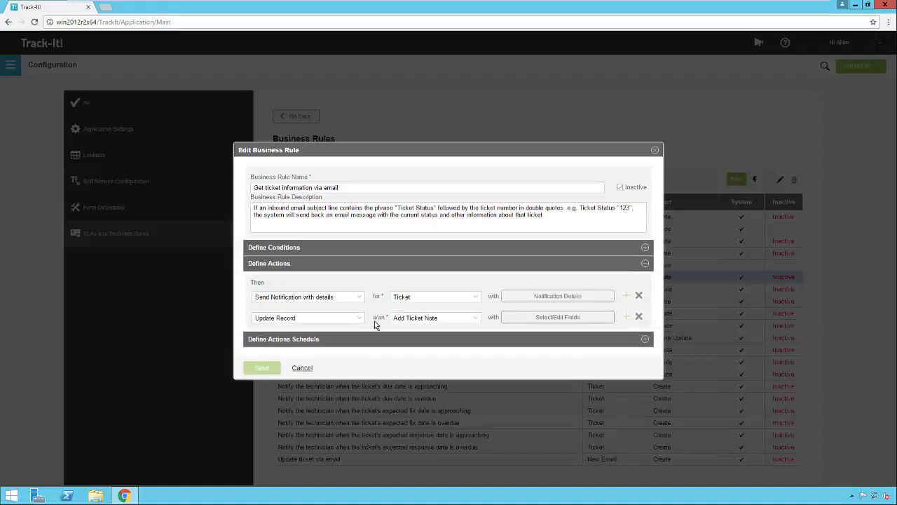
click(541, 297)
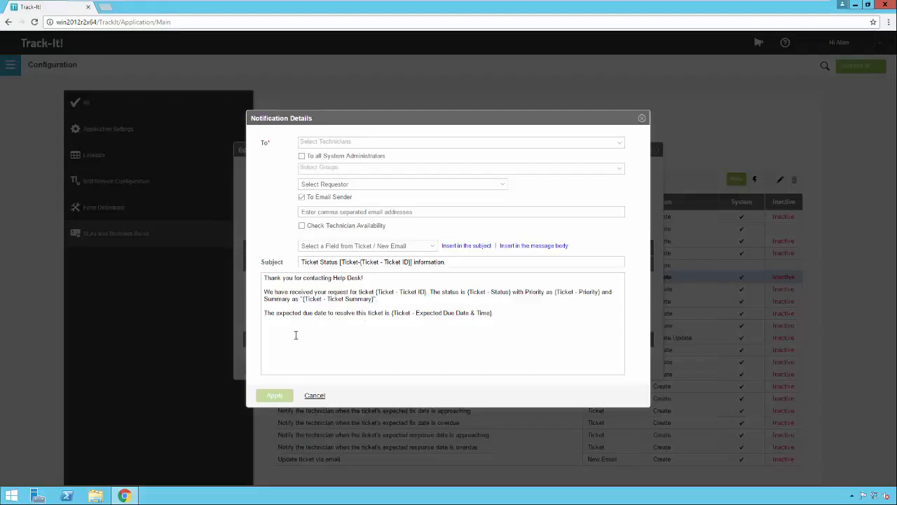
click(314, 396)
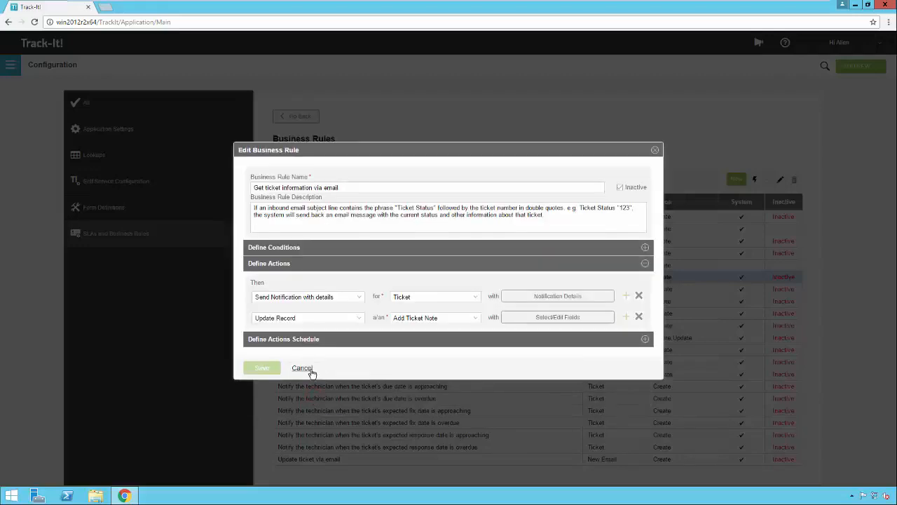
click(304, 368)
Start copying the business rule "Get ticket information via email"
click(377, 278)
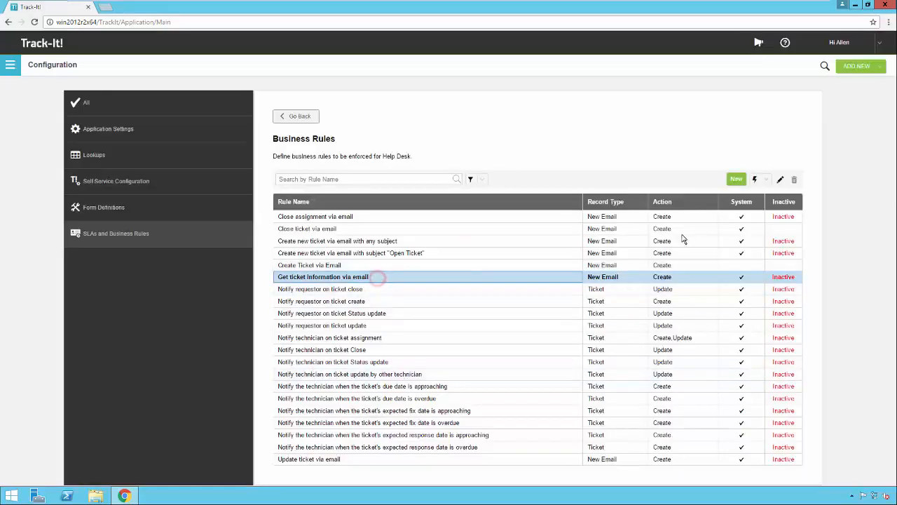
click(766, 178)
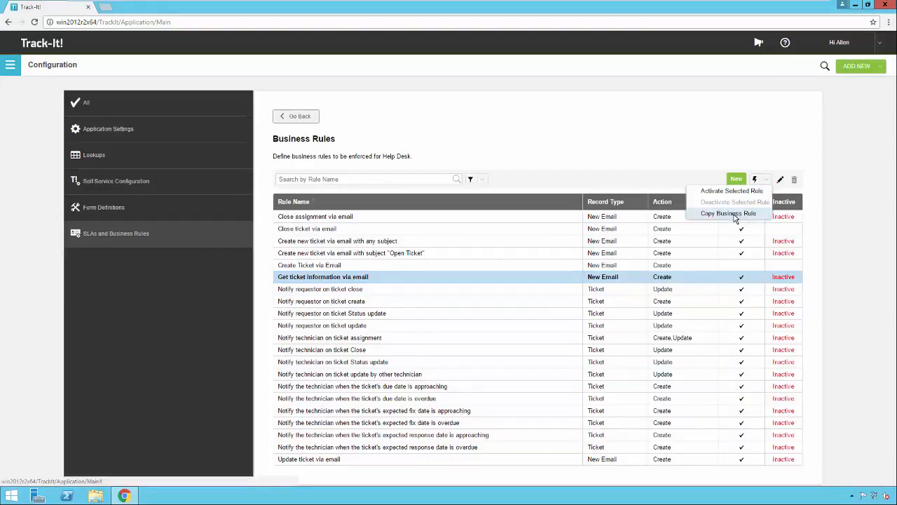
click(733, 214)
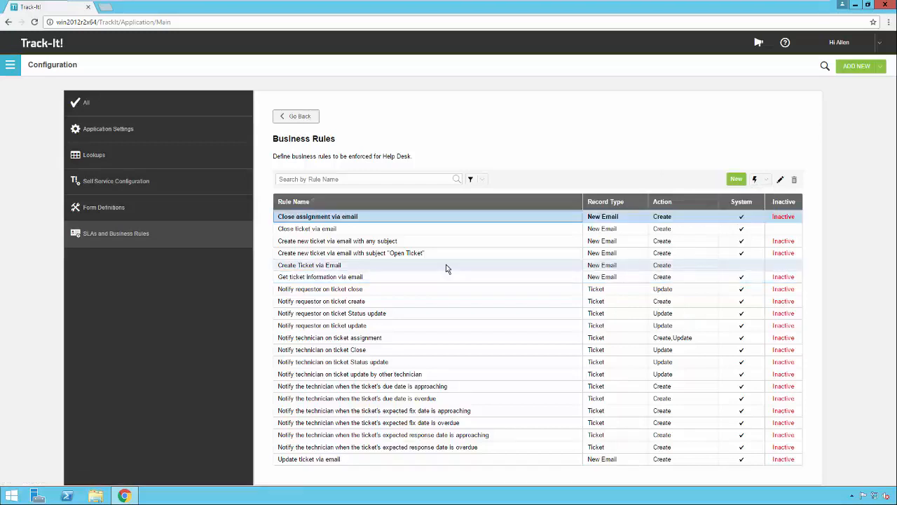